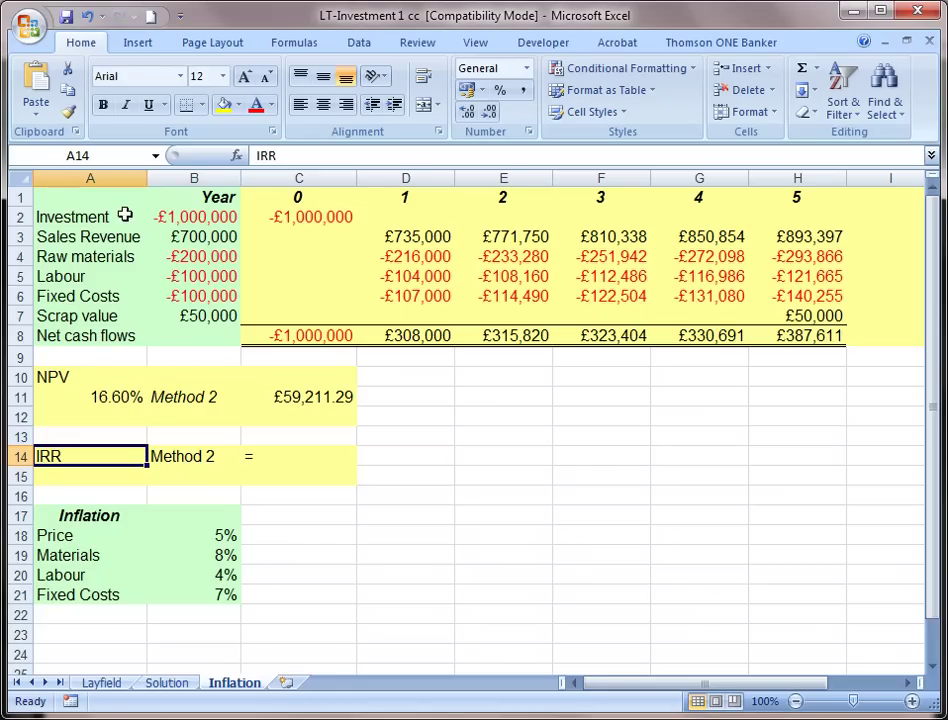
Step: Review the row labels and base-year figures in column B, including Sales Revenue in B3
{"action": "left_click_drag", "start_coordinate": [78, 197], "coordinate": [180, 316]}
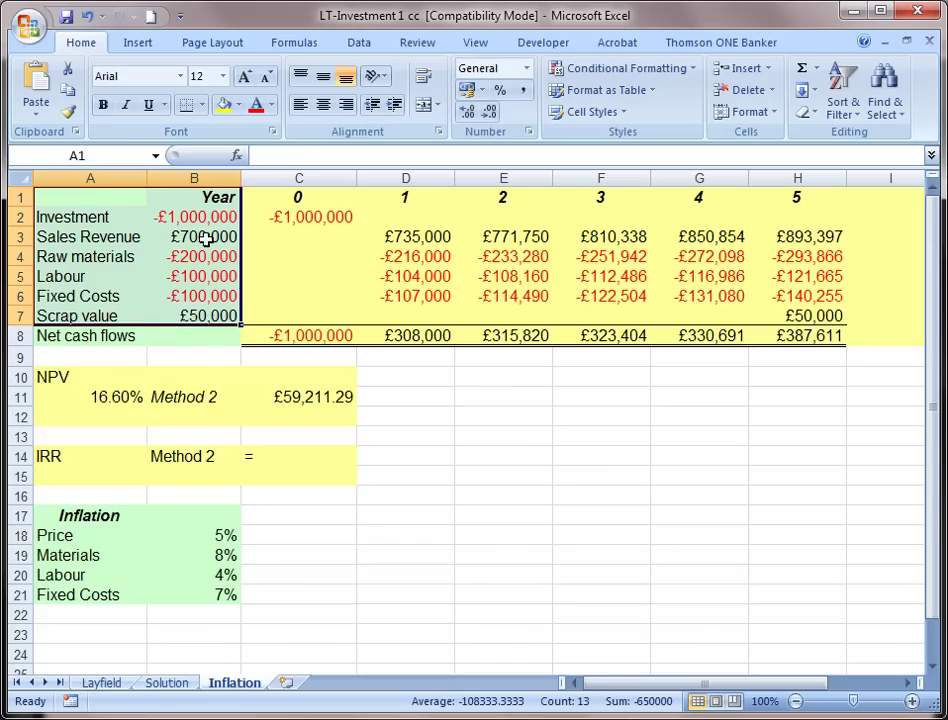
{"action": "left_click_drag", "start_coordinate": [197, 216], "coordinate": [201, 318]}
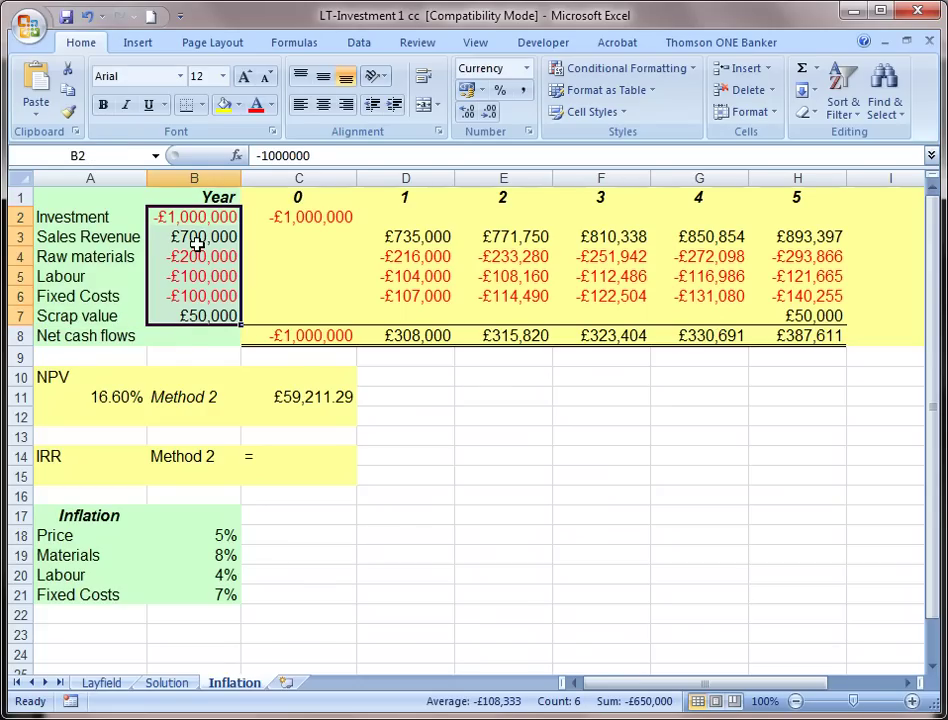
{"action": "left_click", "coordinate": [199, 236]}
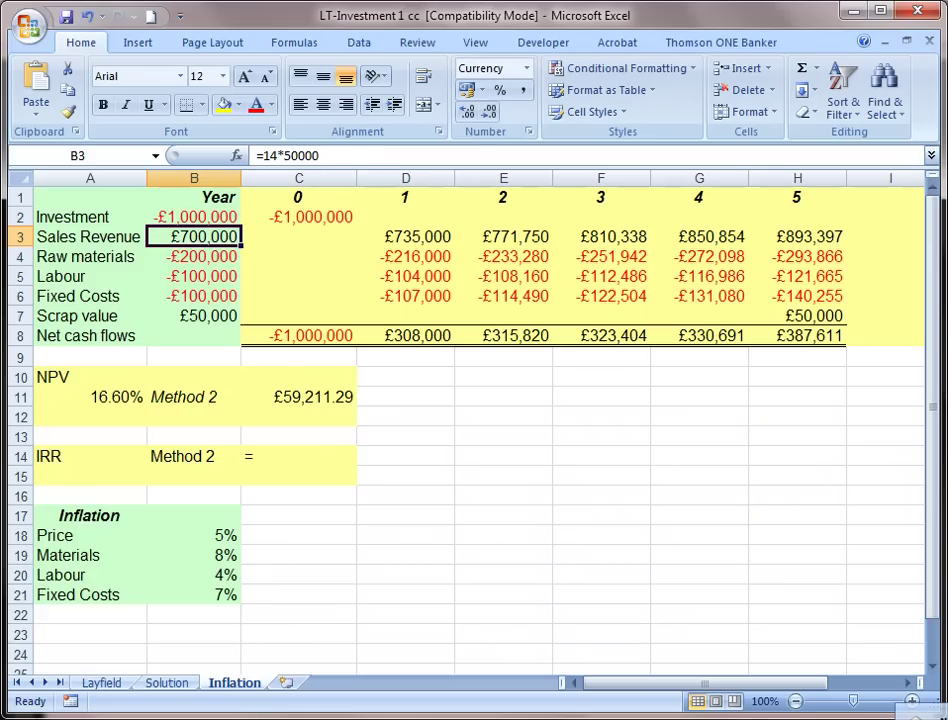
Step: Inspect the year-1 Sales Revenue formula in D3 against base value B3 and the D3:H6 block
{"action": "left_click", "coordinate": [417, 238]}
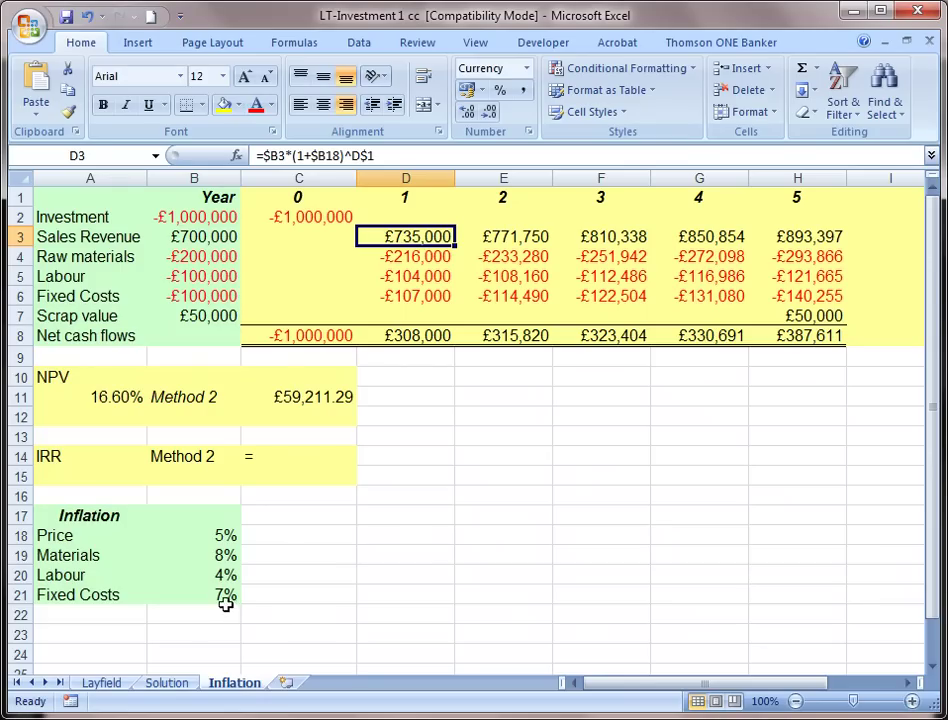
{"action": "double_click", "coordinate": [427, 232]}
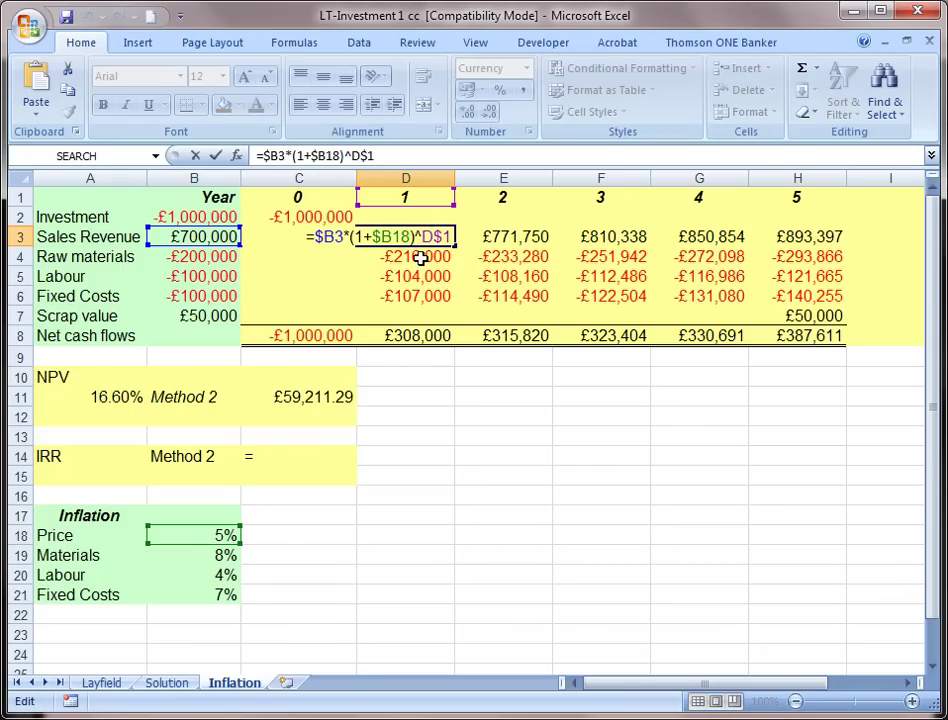
{"action": "left_click", "coordinate": [422, 258]}
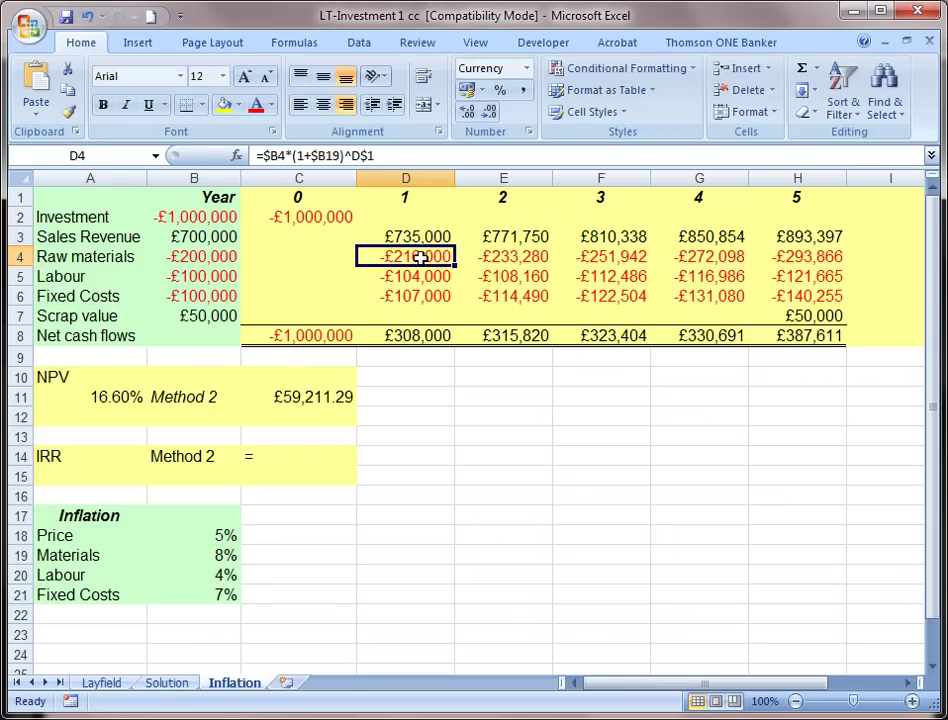
{"action": "left_click", "coordinate": [192, 238]}
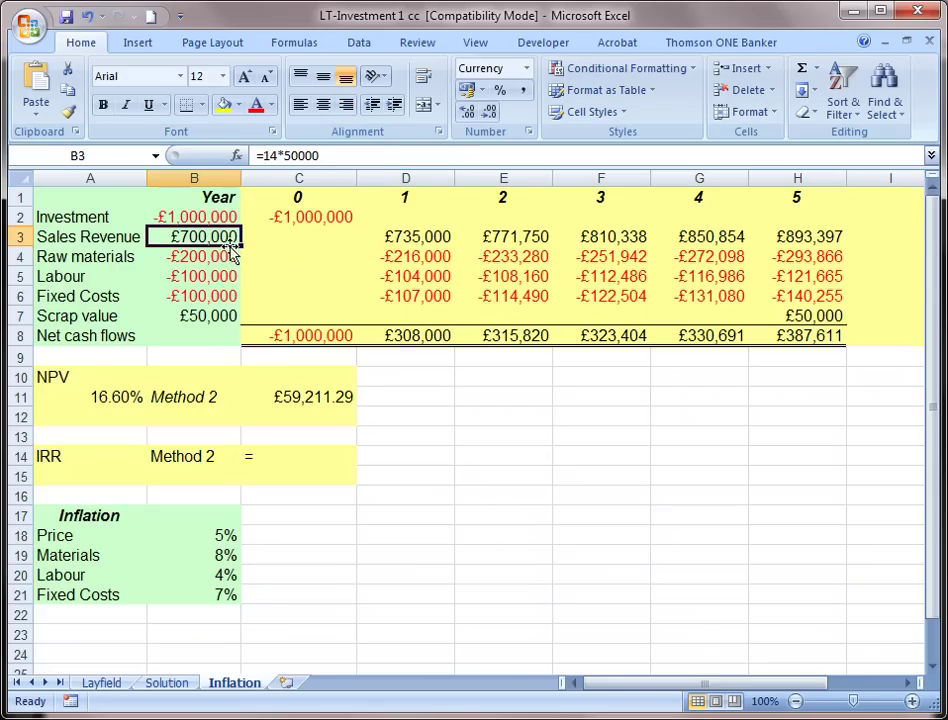
{"action": "left_click", "coordinate": [408, 237]}
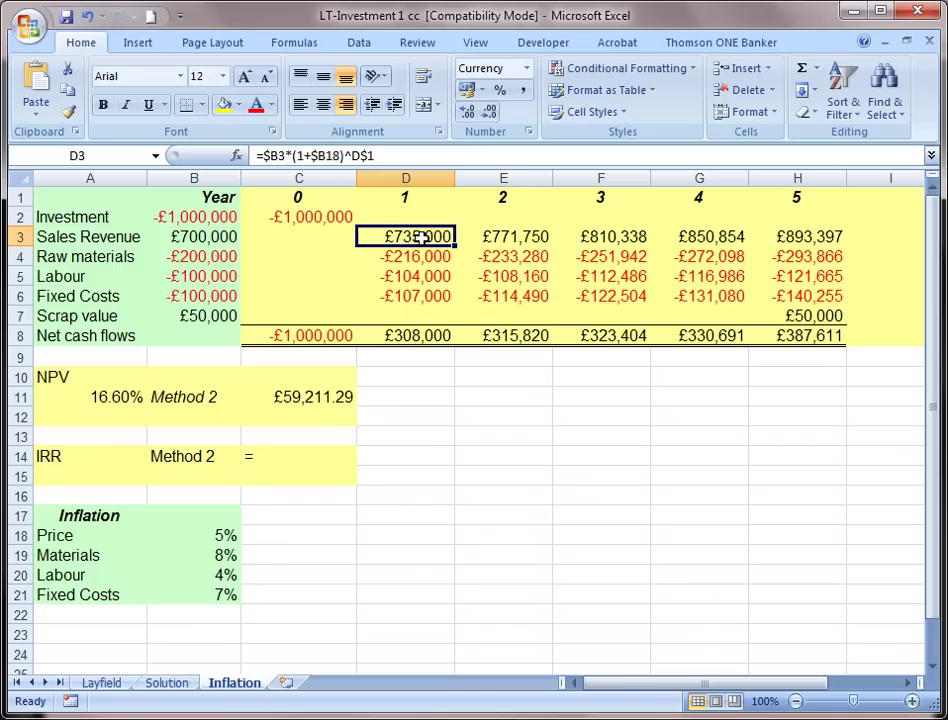
{"action": "left_click_drag", "start_coordinate": [412, 237], "coordinate": [441, 237]}
{"action": "left_click", "coordinate": [203, 239]}
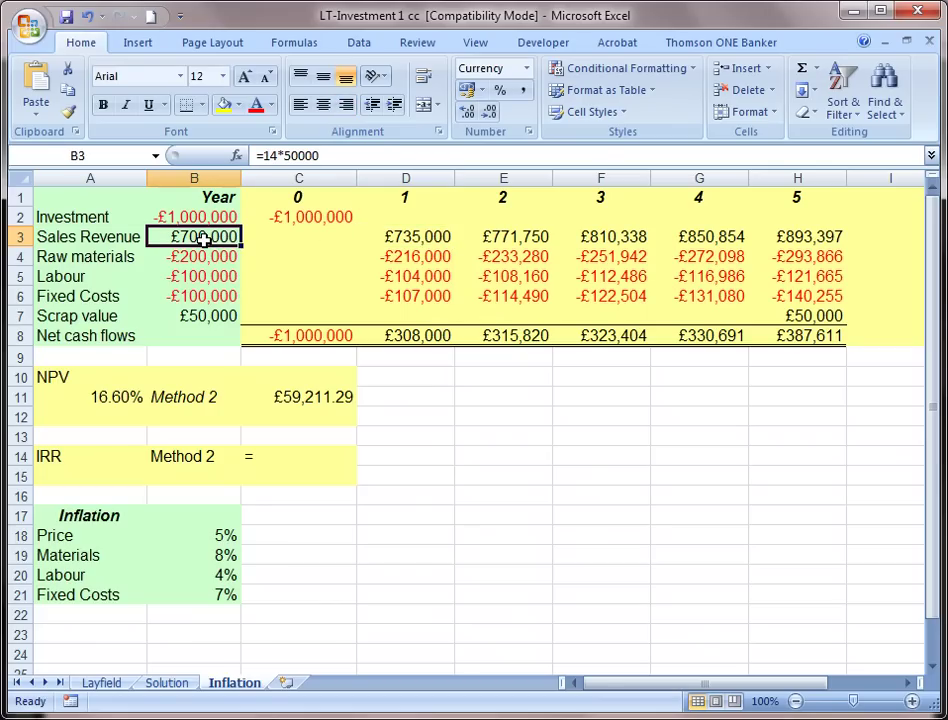
{"action": "left_click_drag", "start_coordinate": [423, 237], "coordinate": [785, 298]}
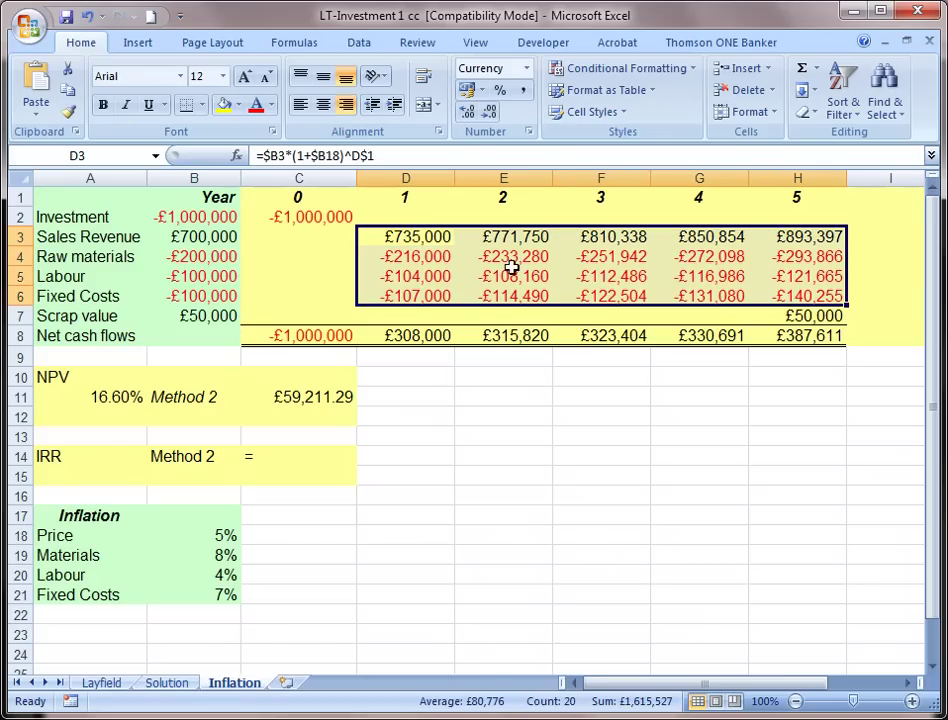
{"action": "left_click", "coordinate": [398, 237]}
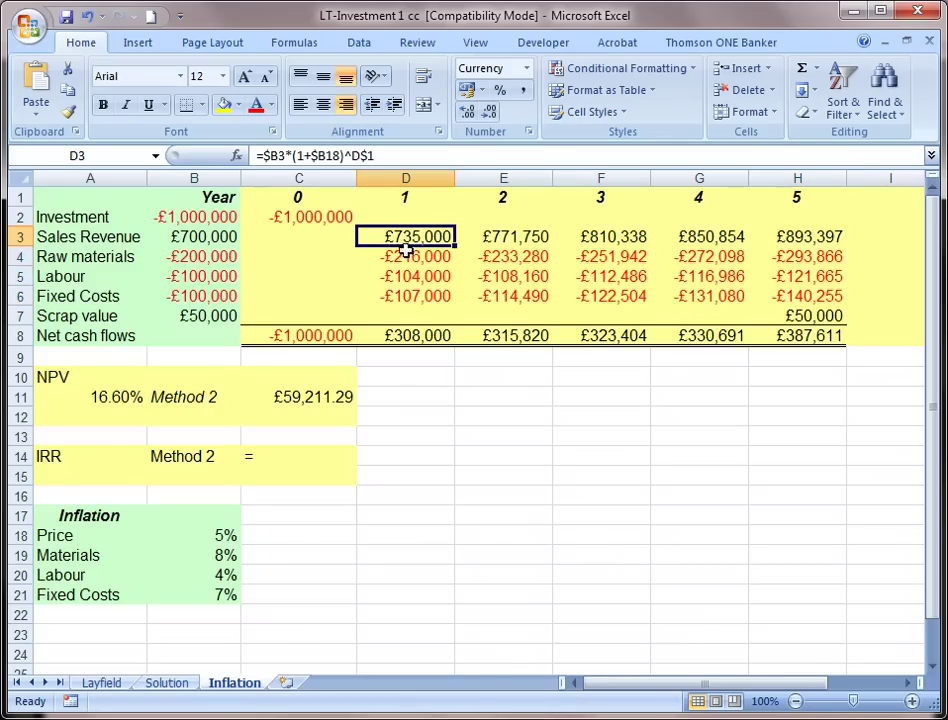
{"action": "left_click", "coordinate": [409, 257]}
Step: Re-enter the D3 formula and copy it down through row 6
{"action": "double_click", "coordinate": [362, 237]}
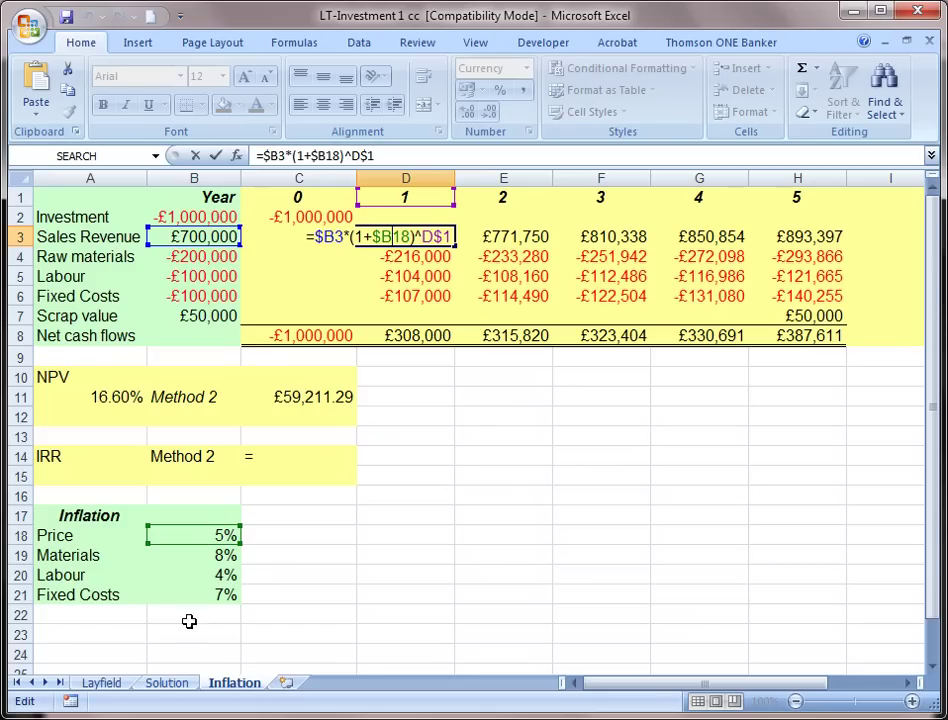
{"action": "key", "text": "Right"}
{"action": "key", "text": "Right"}
{"action": "key", "text": "Right"}
{"action": "key", "text": "Right"}
{"action": "key", "text": "Return"}
{"action": "left_click", "coordinate": [440, 235]}
{"action": "left_click_drag", "start_coordinate": [455, 246], "coordinate": [455, 305]}
Step: Check the D6 Fixed Costs formula and the Scrap values in B7 and H7
{"action": "left_click", "coordinate": [412, 298]}
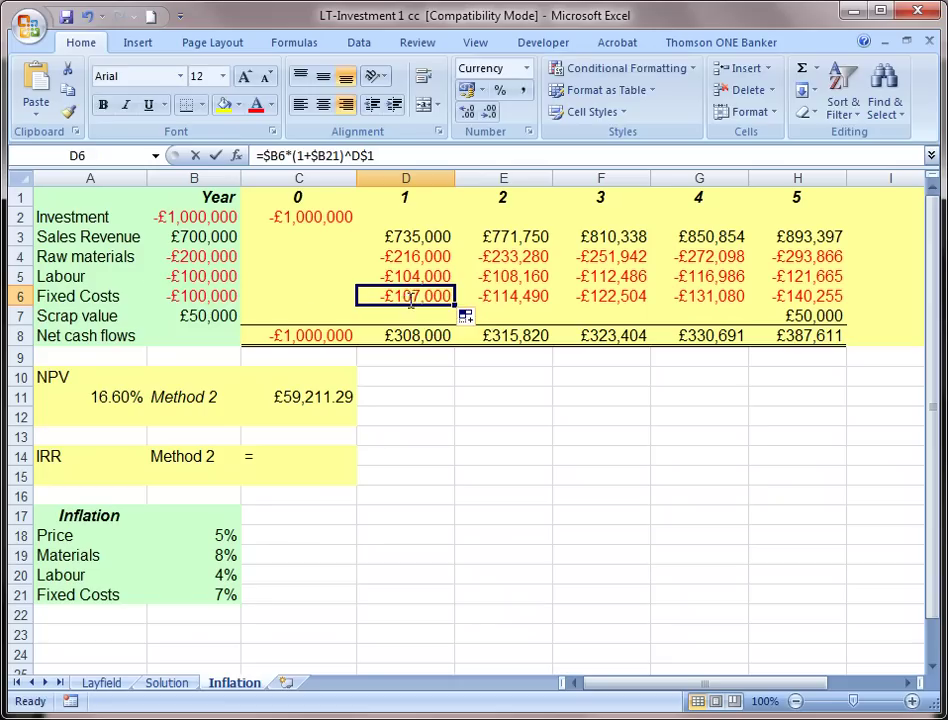
{"action": "double_click", "coordinate": [412, 298]}
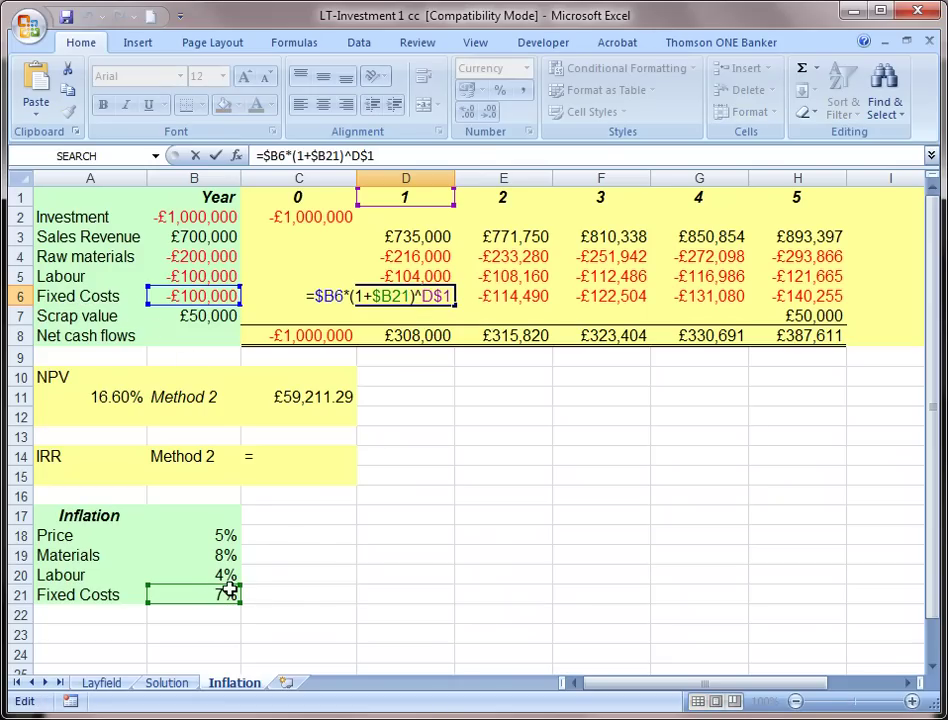
{"action": "key", "text": "Return"}
{"action": "left_click_drag", "start_coordinate": [402, 233], "coordinate": [772, 294]}
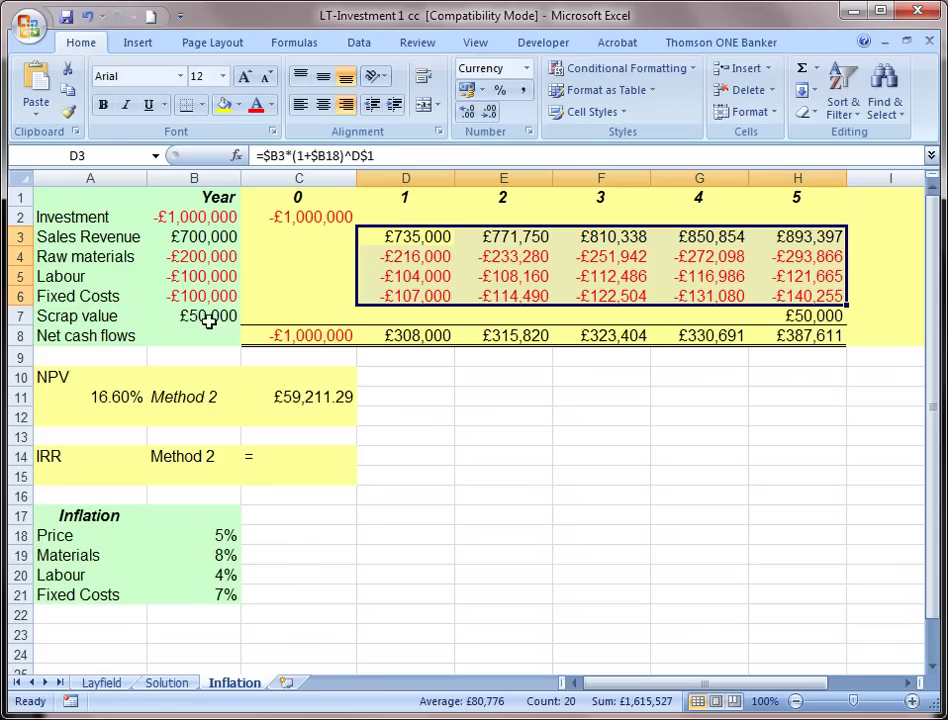
{"action": "left_click", "coordinate": [206, 318]}
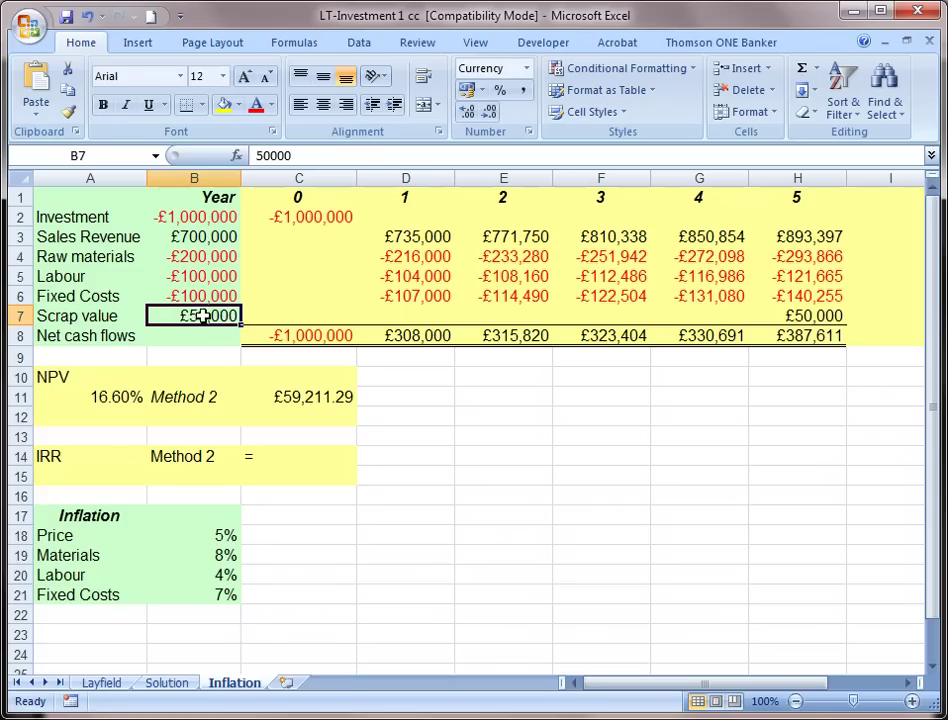
{"action": "left_click", "coordinate": [819, 316]}
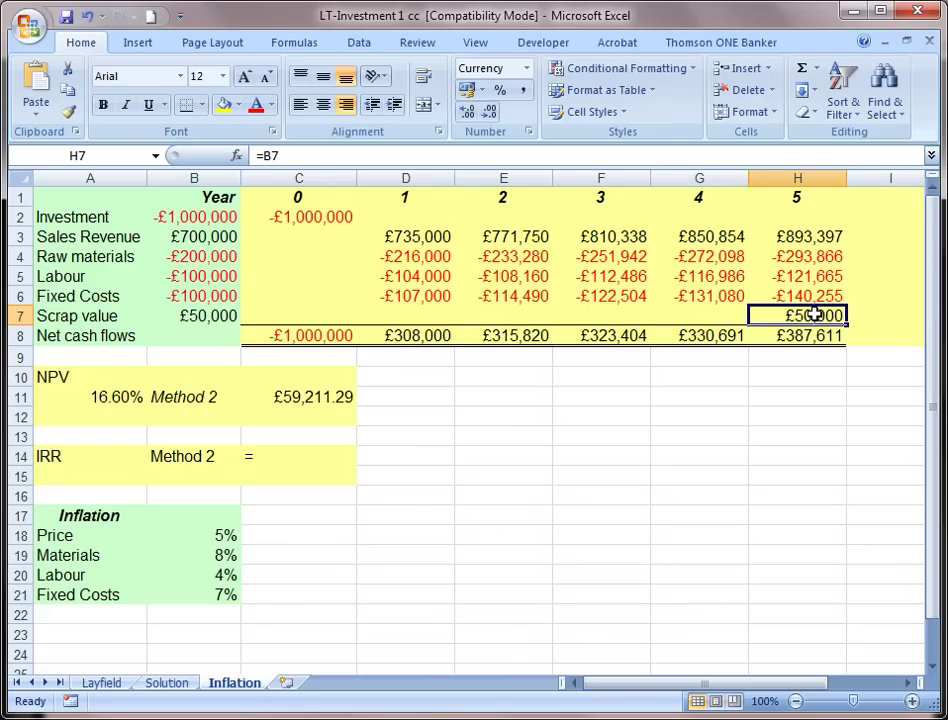
{"action": "left_click", "coordinate": [618, 374]}
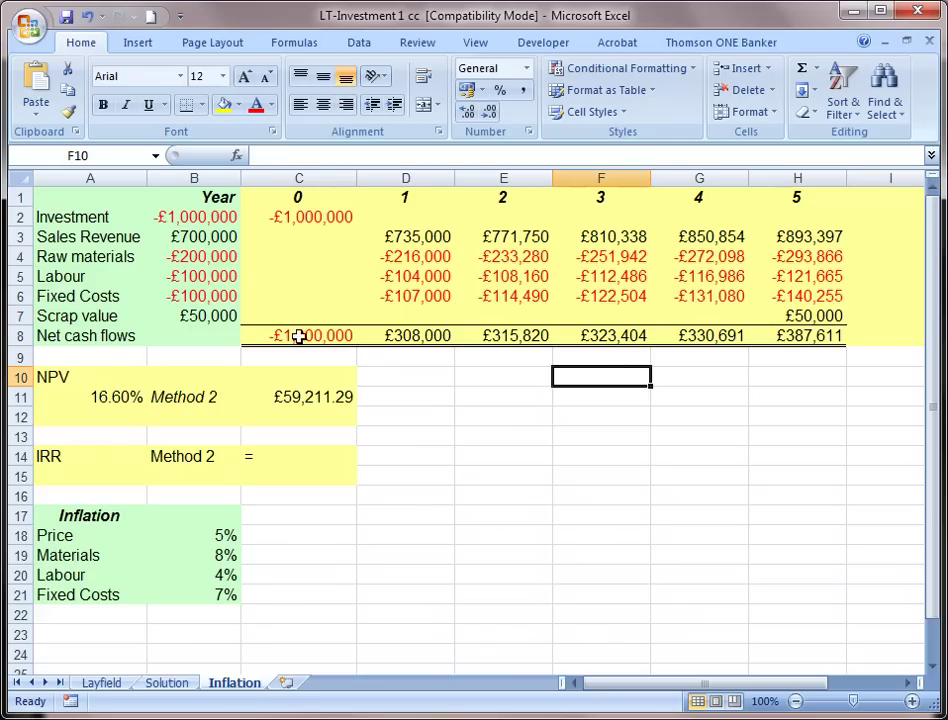
{"action": "left_click", "coordinate": [825, 317]}
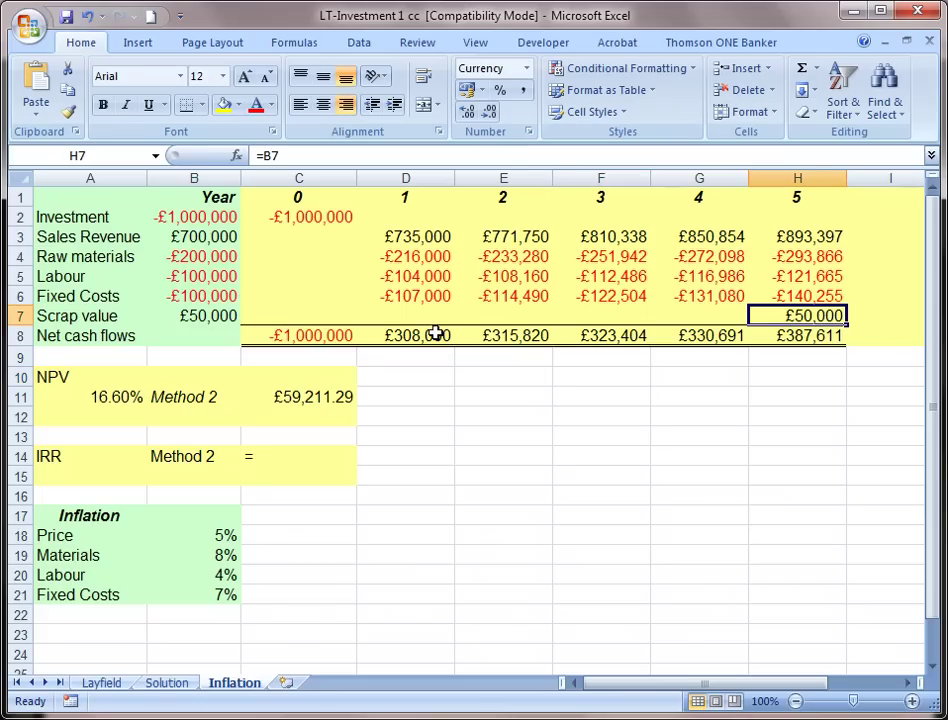
Step: Review the net cash flows C8:H8 and the NPV formula in C11
{"action": "left_click_drag", "start_coordinate": [290, 216], "coordinate": [408, 237]}
{"action": "left_click_drag", "start_coordinate": [296, 333], "coordinate": [818, 342]}
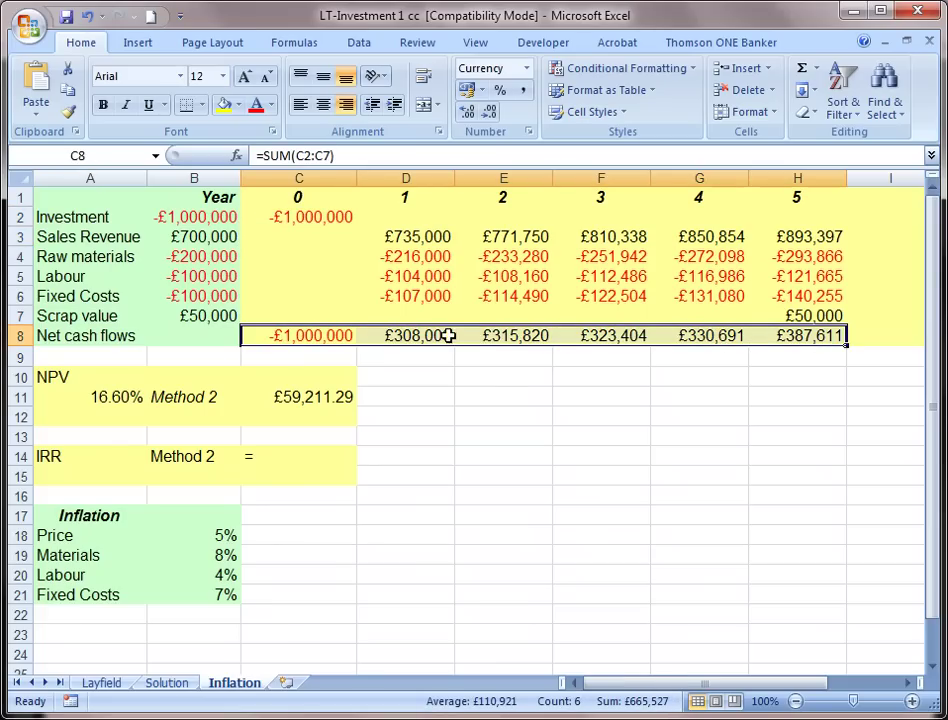
{"action": "left_click", "coordinate": [318, 399]}
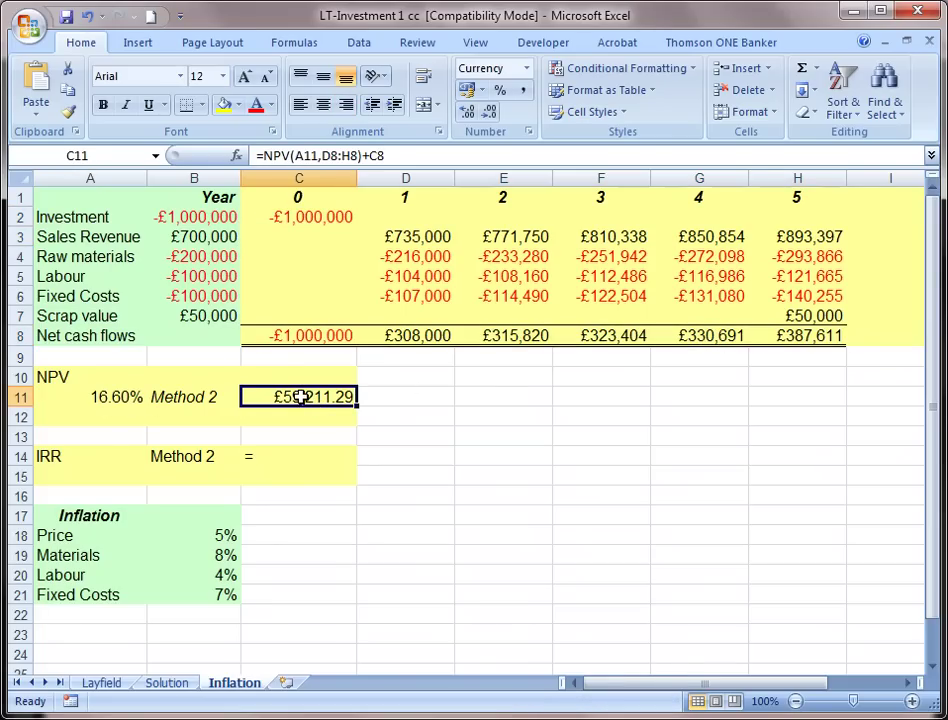
{"action": "double_click", "coordinate": [301, 397]}
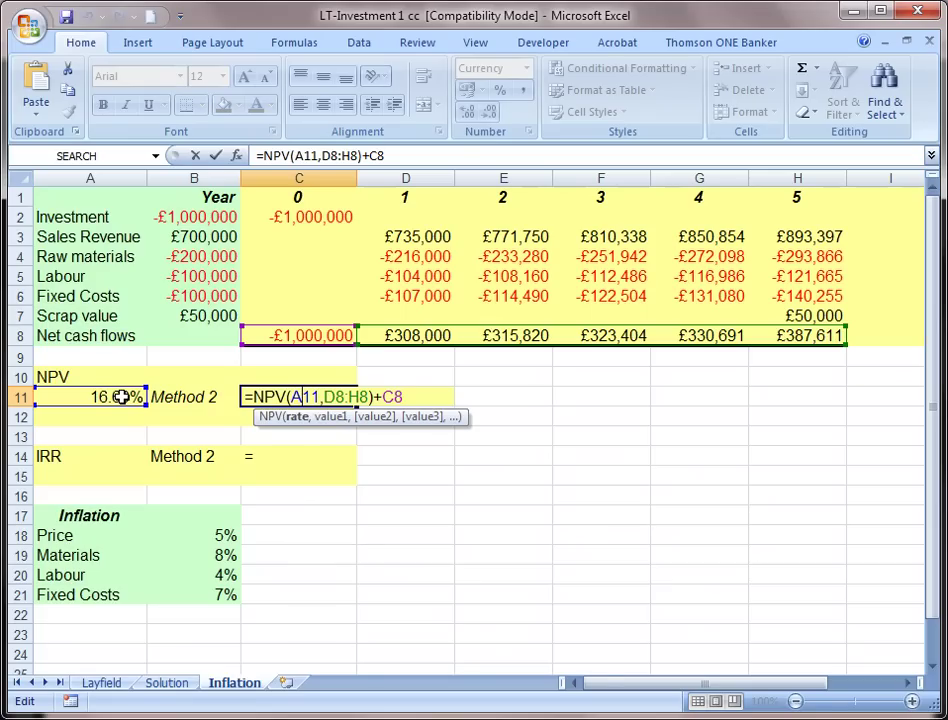
{"action": "key", "text": "Return"}
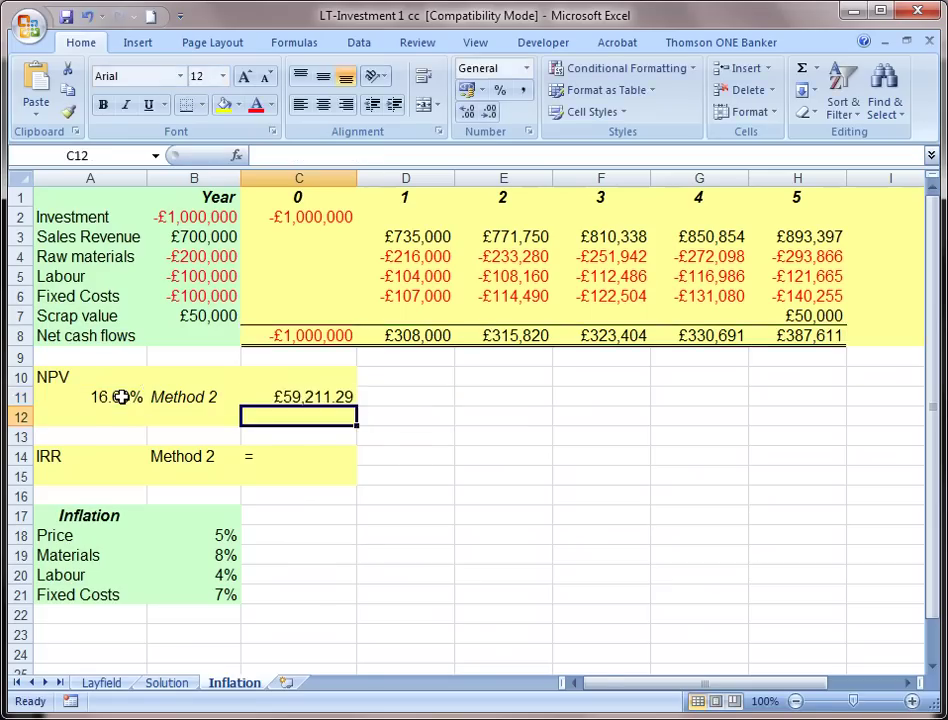
{"action": "left_click", "coordinate": [312, 397]}
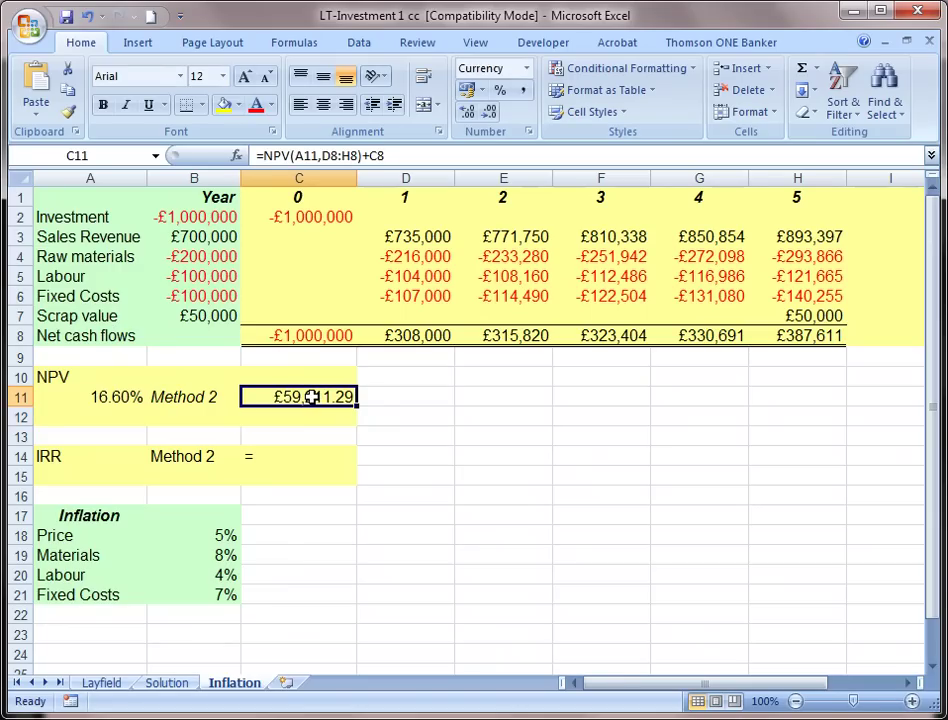
Step: Enter =IRR(C8:H8) in C14, giving an IRR of 19.05%
{"action": "left_click", "coordinate": [326, 451]}
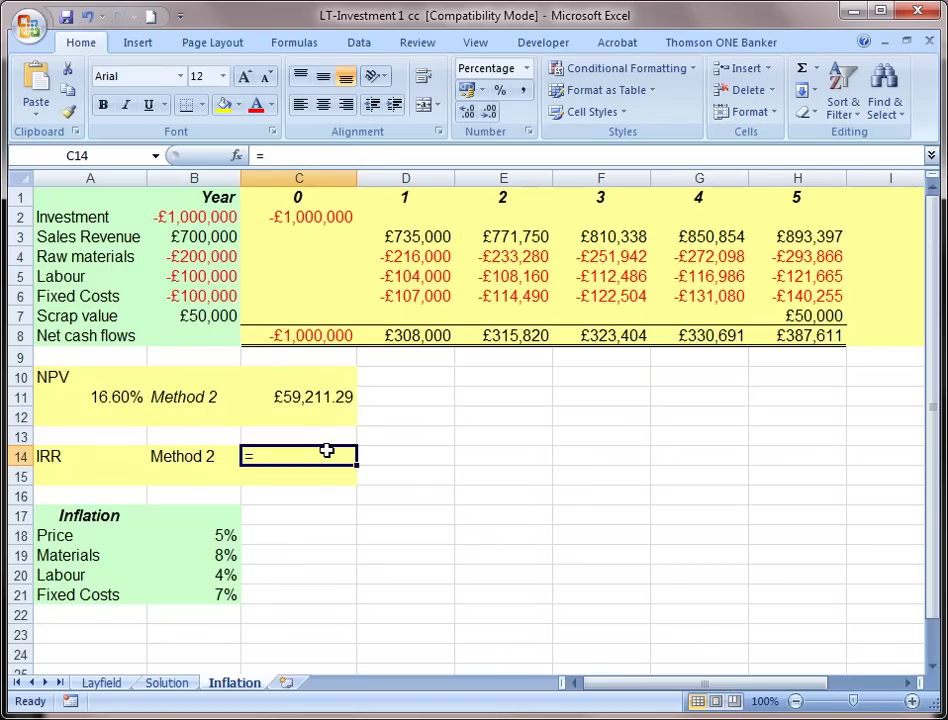
{"action": "left_click", "coordinate": [298, 157]}
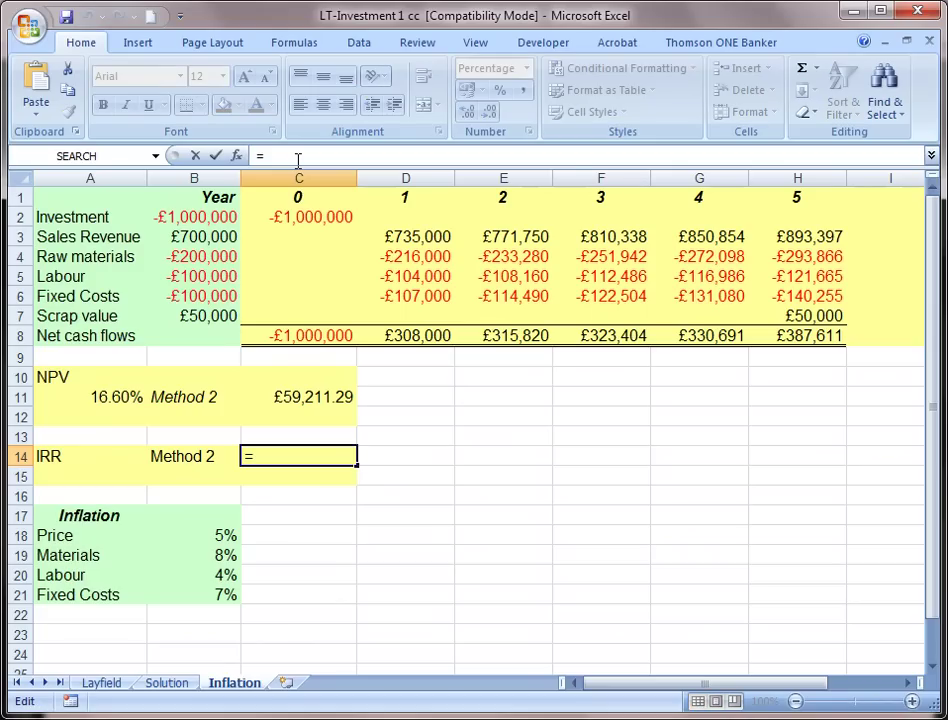
{"action": "type", "text": "ii"}
{"action": "type", "text": "rr"}
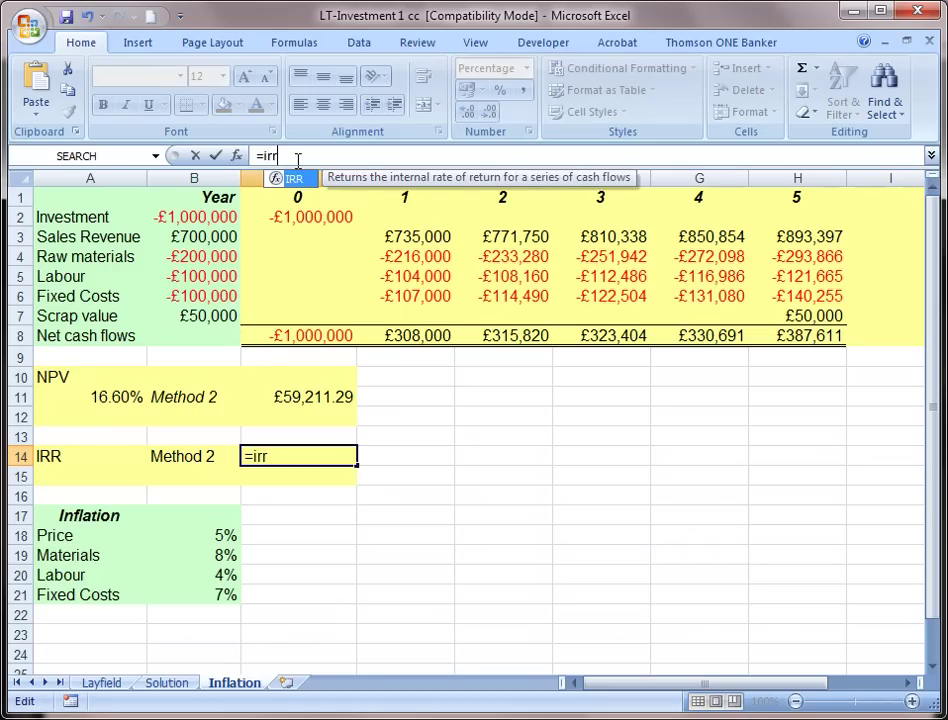
{"action": "type", "text": "("}
{"action": "left_click_drag", "start_coordinate": [279, 332], "coordinate": [810, 346]}
{"action": "key", "text": "Return"}
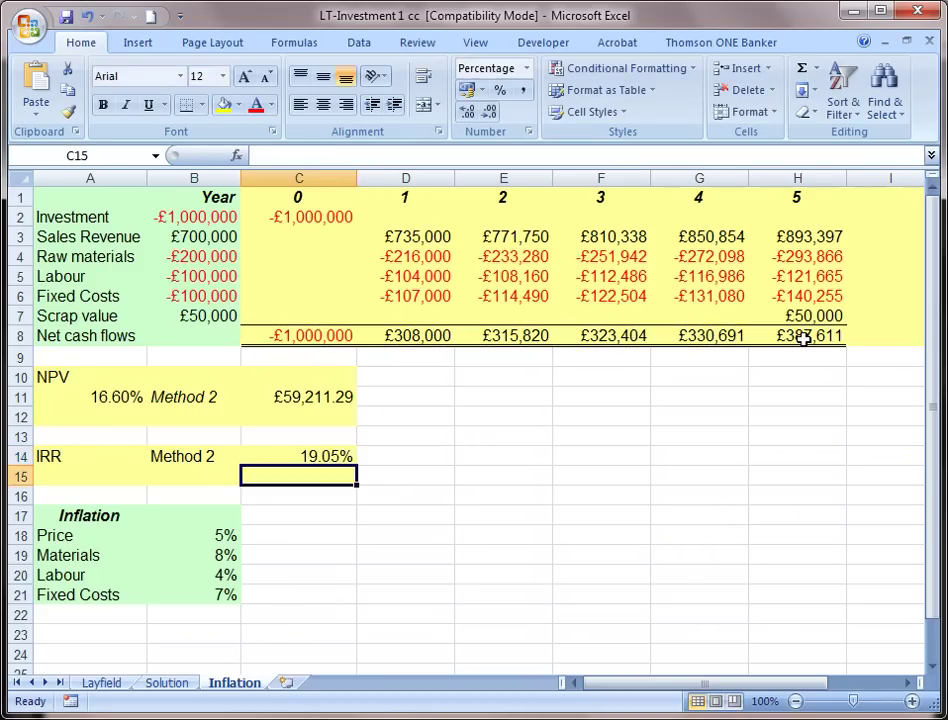
{"action": "left_click", "coordinate": [303, 457]}
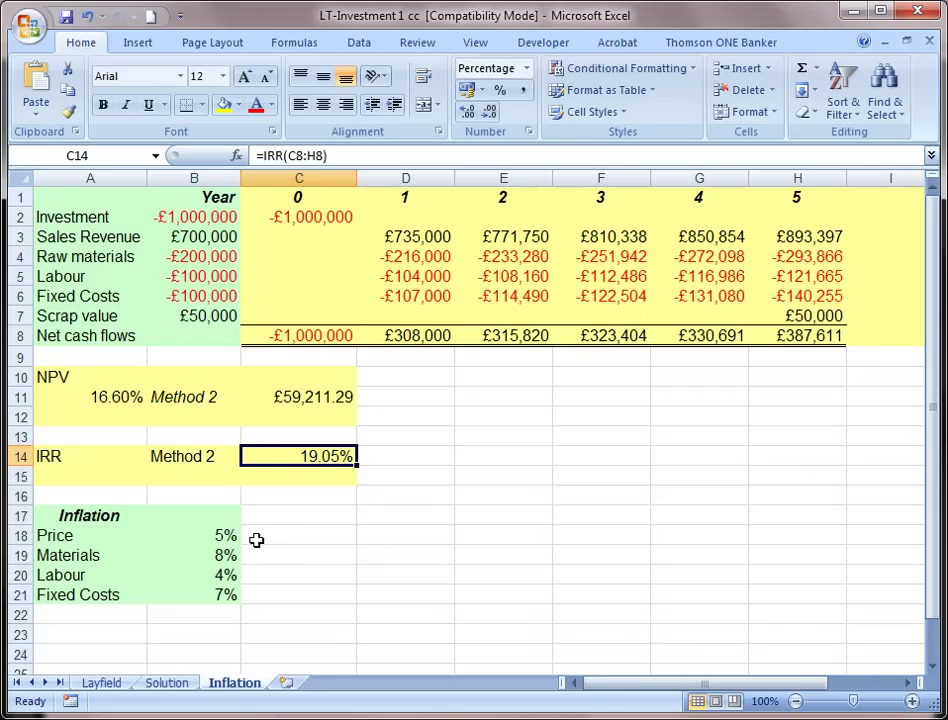